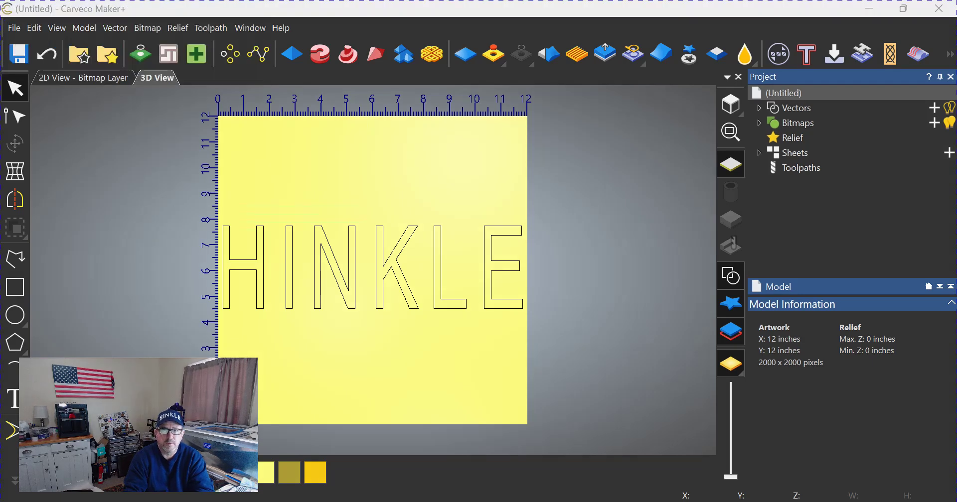
# Step: Select the HINKLE lettering and choose a Square profile in the Shape Editor
pyautogui.moveTo(704, 501)
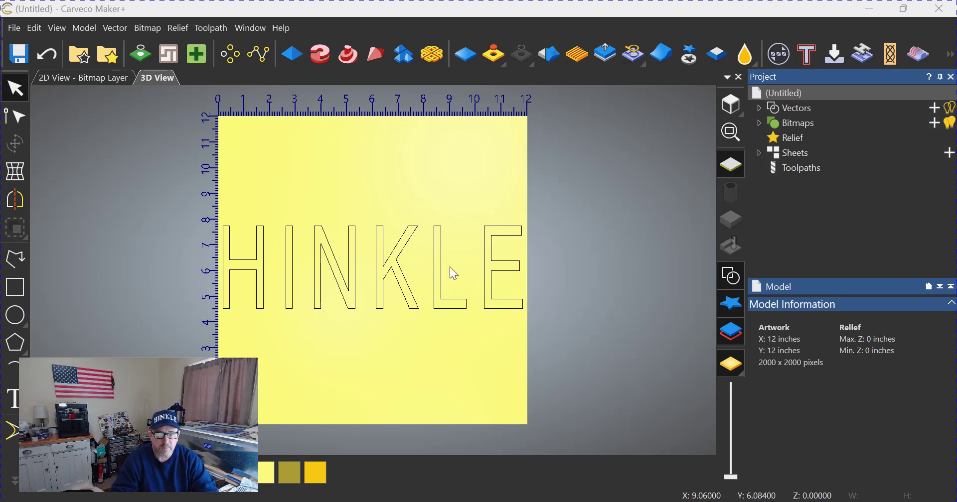
pyautogui.click(403, 272)
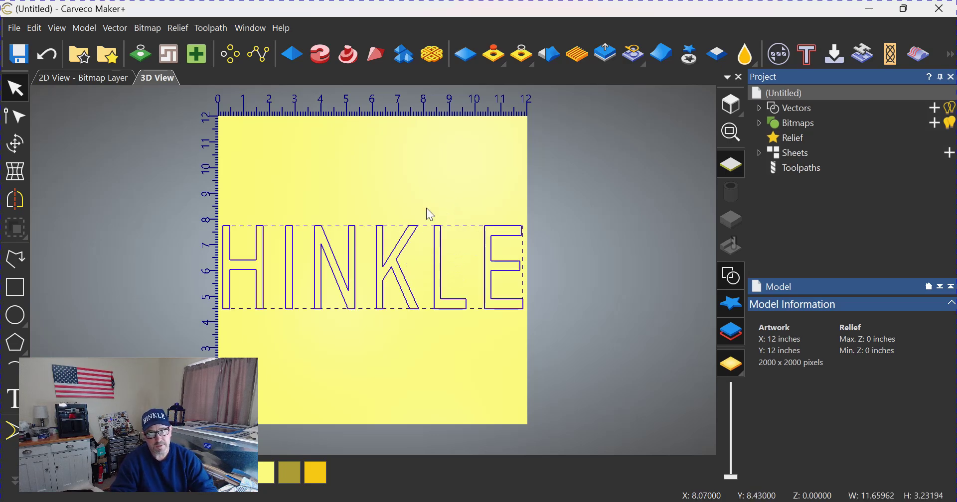
pyautogui.click(295, 55)
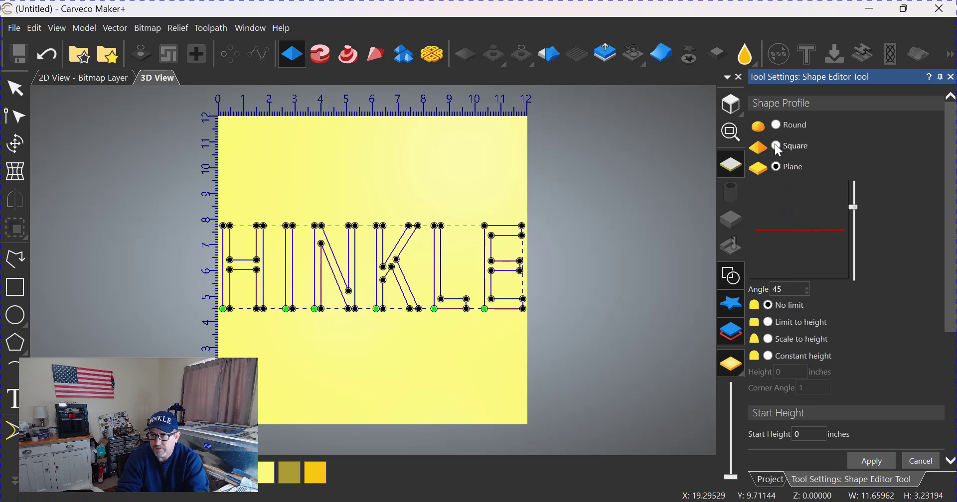
pyautogui.click(774, 145)
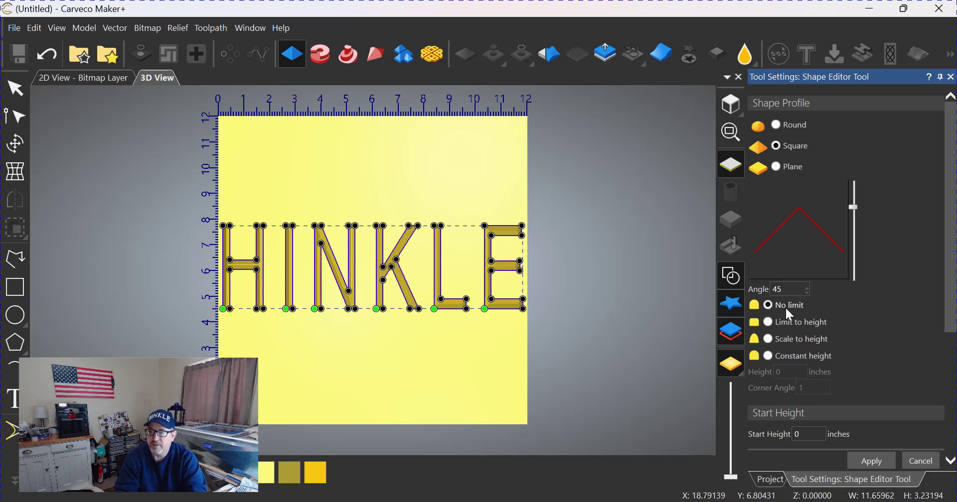
# Step: Give the letters a constant 0.125-inch height, apply the 45° square bevel, and close the Shape Editor
pyautogui.scroll(-3, 792, 246)
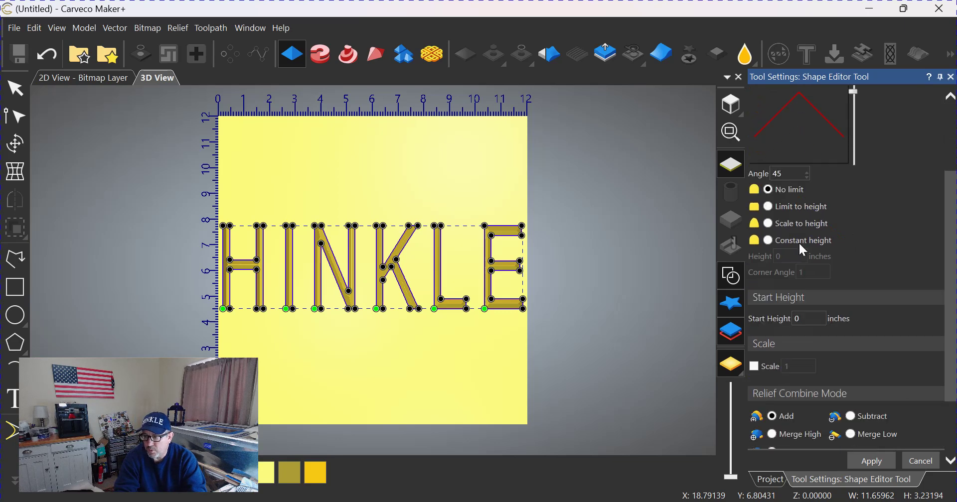
pyautogui.click(769, 240)
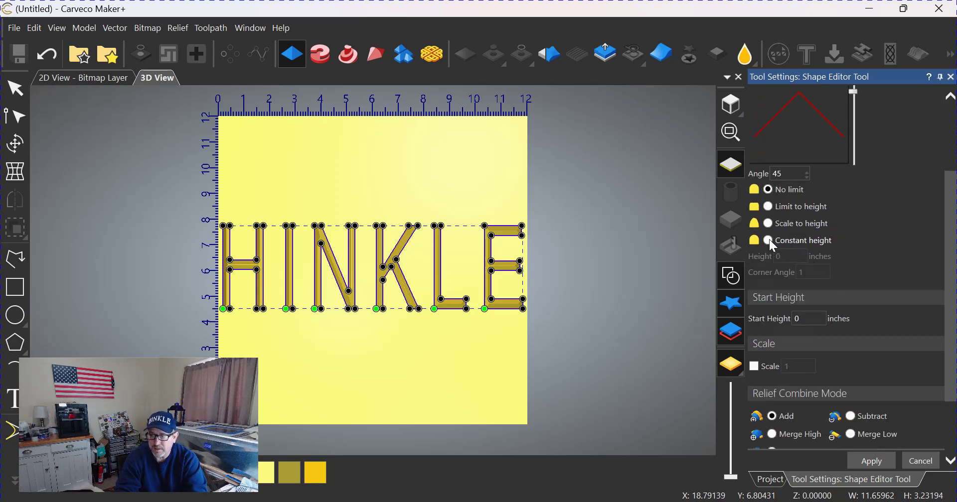
pyautogui.click(781, 256)
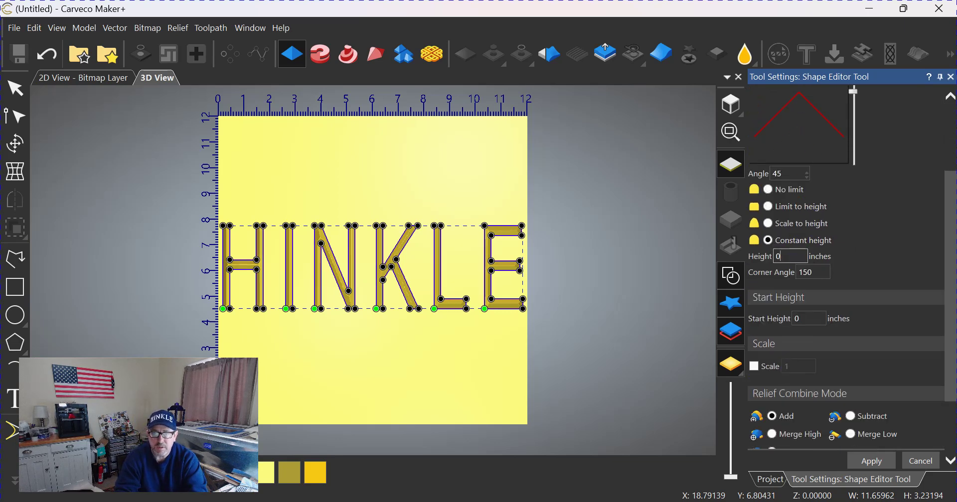
pyautogui.write('.125')
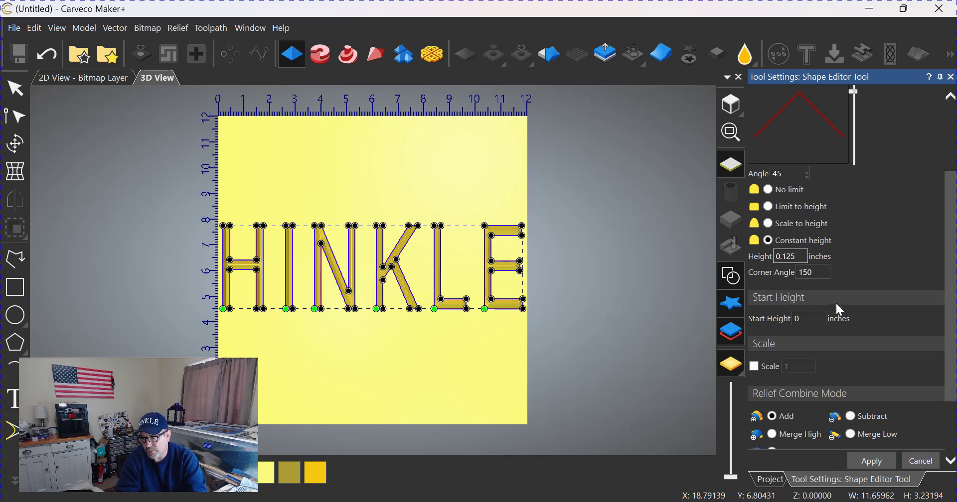
pyautogui.scroll(-3, 842, 310)
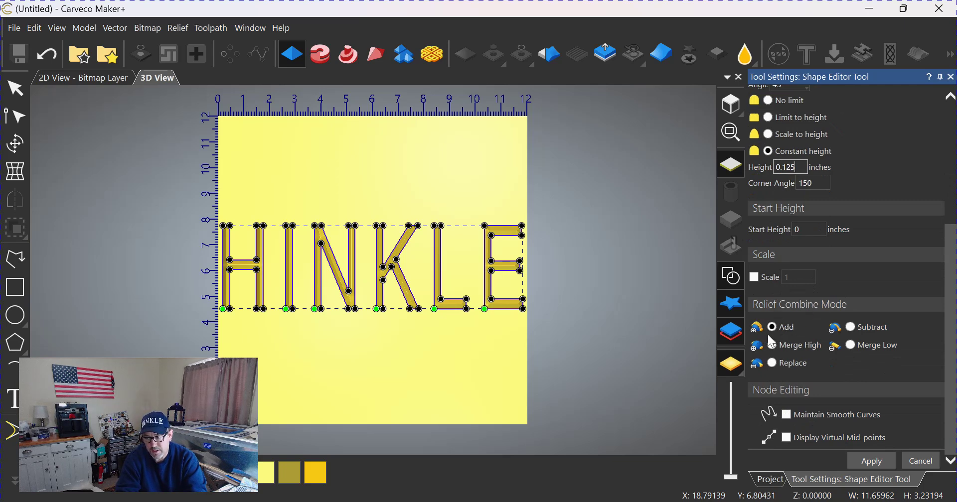
pyautogui.click(871, 462)
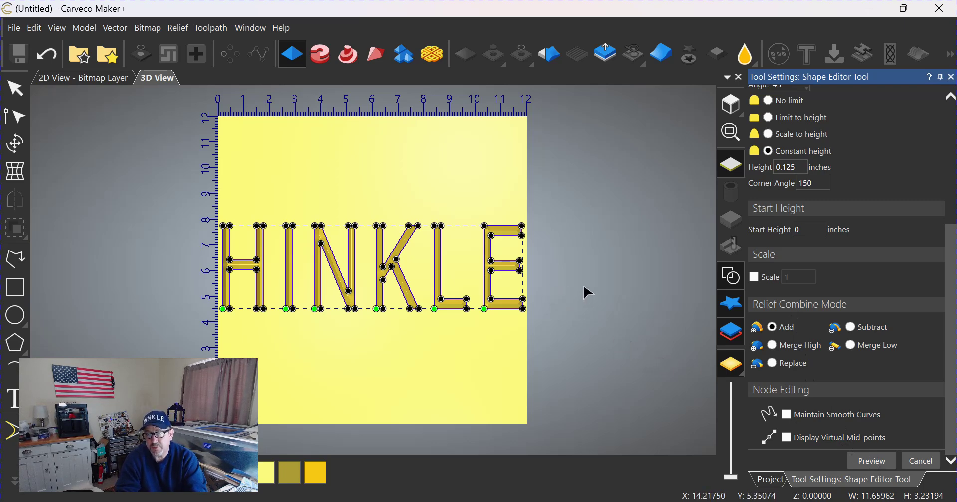
pyautogui.click(952, 78)
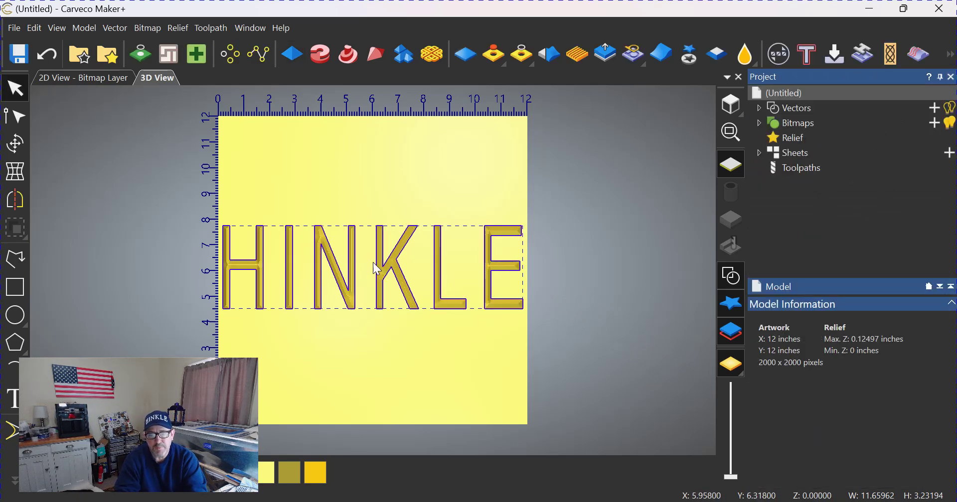
# Step: Drag the HINKLE outlines below the relief and view the beveled letters at an angle
pyautogui.moveTo(378, 262); pyautogui.dragTo(389, 387)
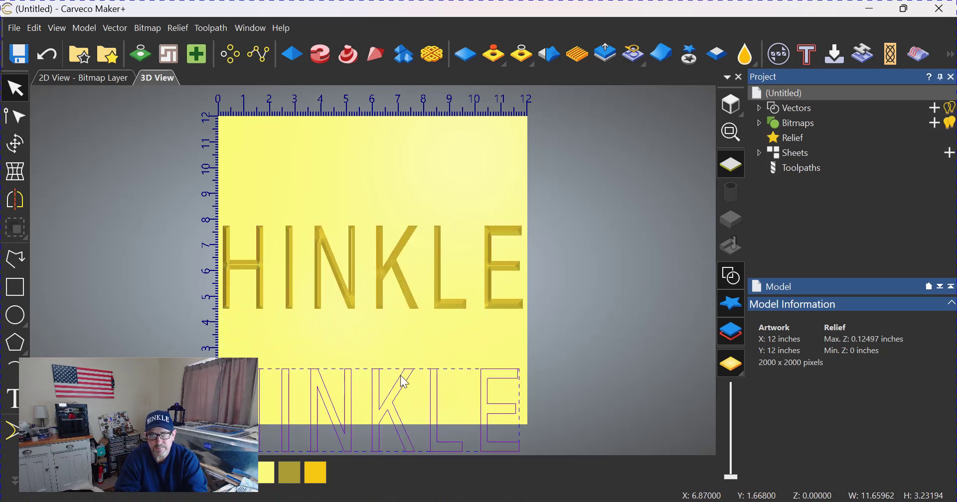
pyautogui.scroll(2, 385, 265)
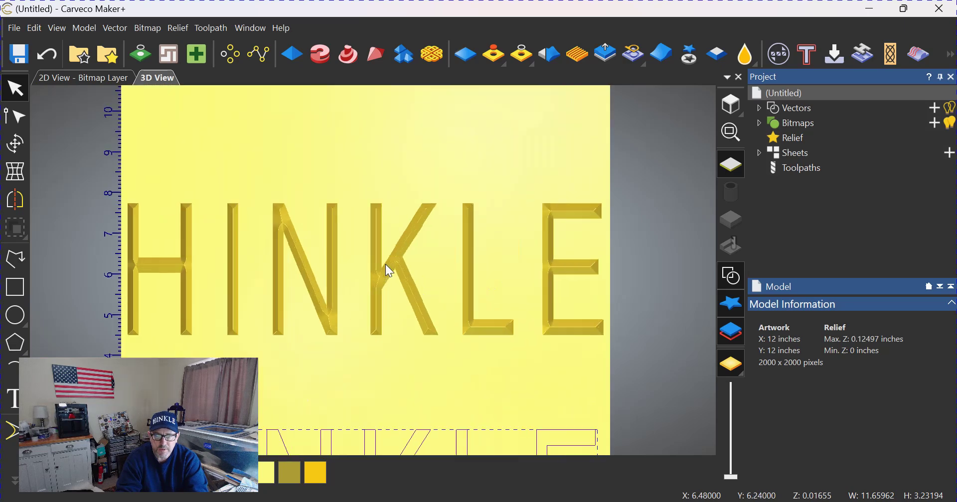
pyautogui.moveTo(622, 255); pyautogui.dragTo(560, 265)
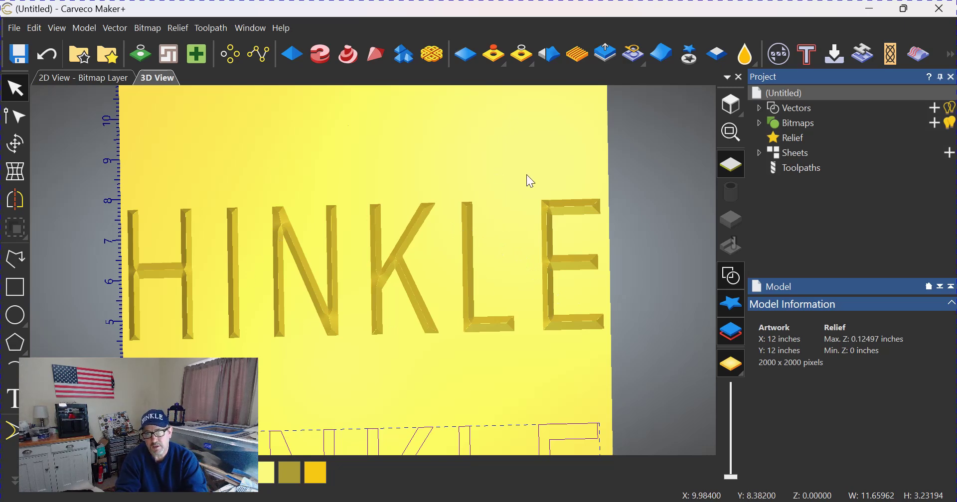
pyautogui.click(920, 53)
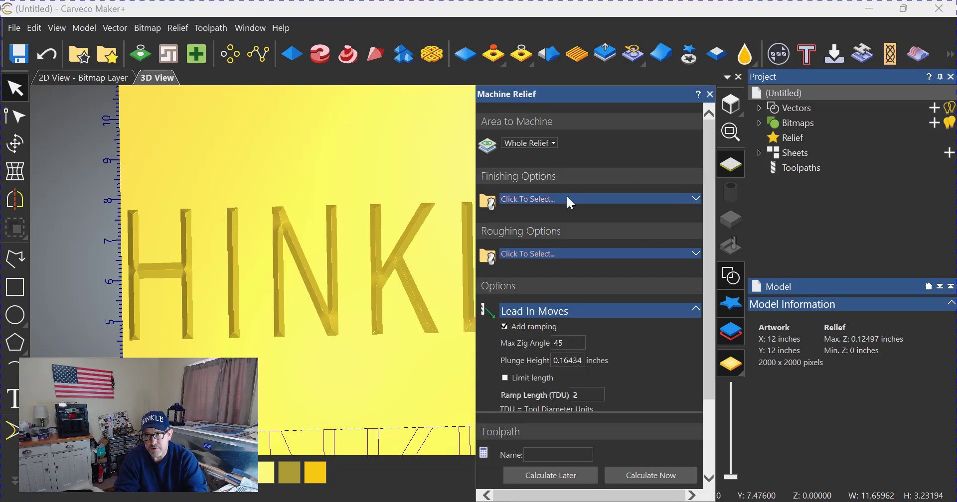
# Step: Choose the 1/16 inch Tapered Ball as the relief finishing tool
pyautogui.click(590, 202)
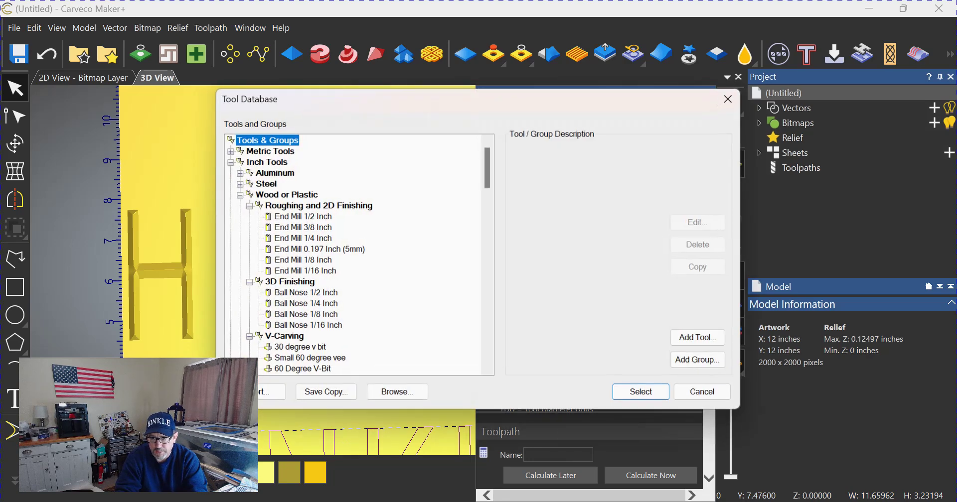
pyautogui.scroll(-4, 414, 252)
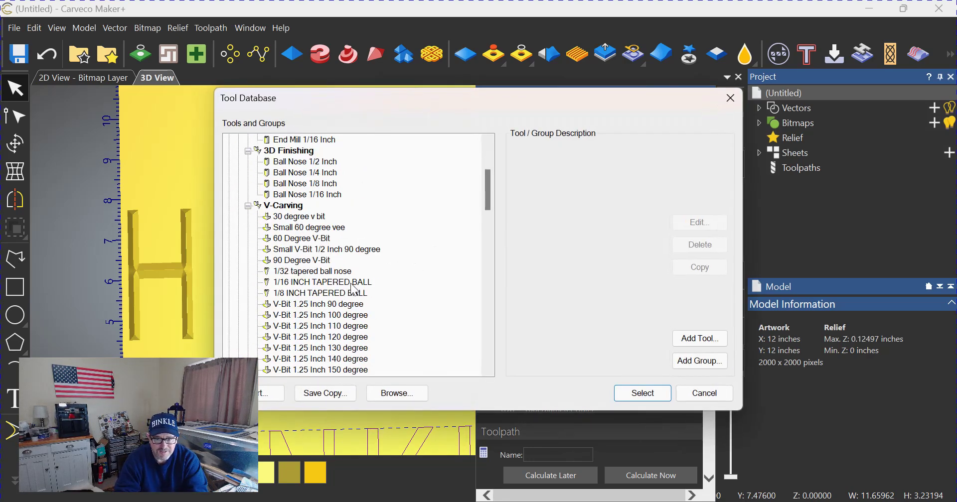
pyautogui.click(352, 283)
pyautogui.click(652, 399)
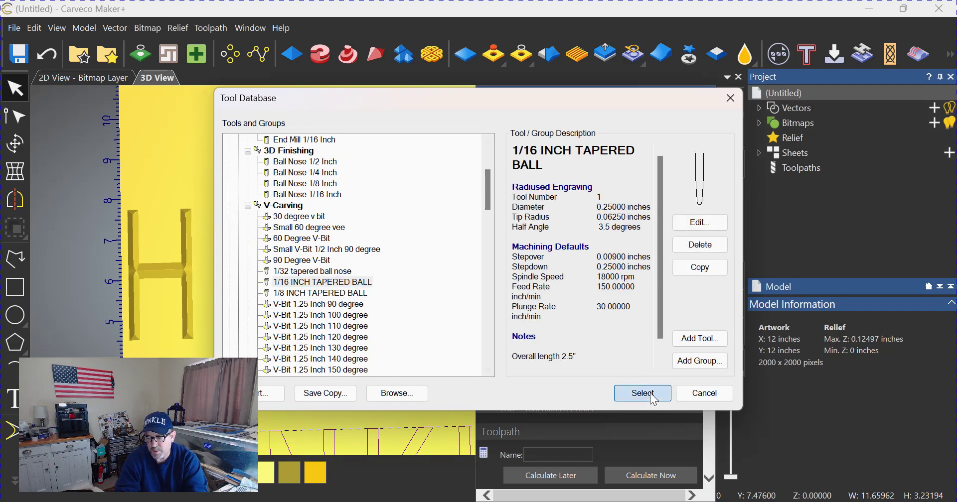
# Step: Set End Mill 1/8 Inch as the roughing tool and expand the Safe Z settings
pyautogui.scroll(-2, 659, 243)
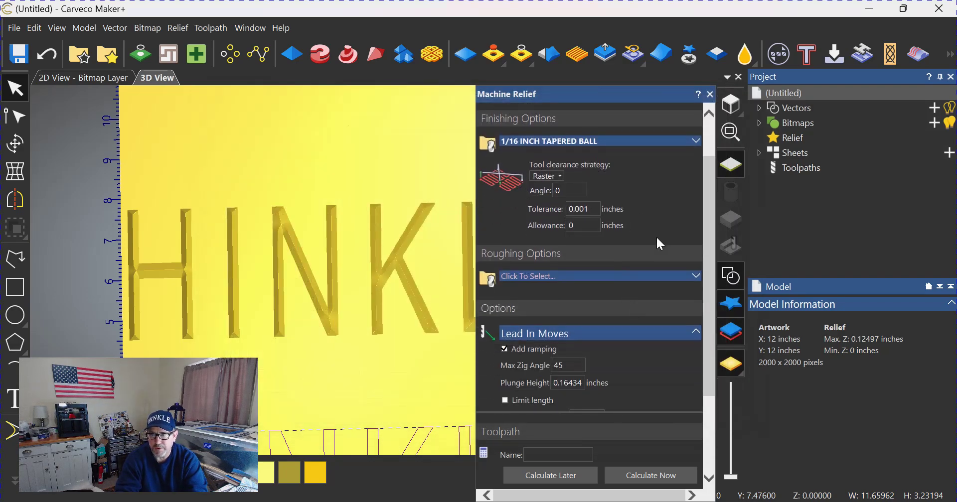
pyautogui.click(640, 275)
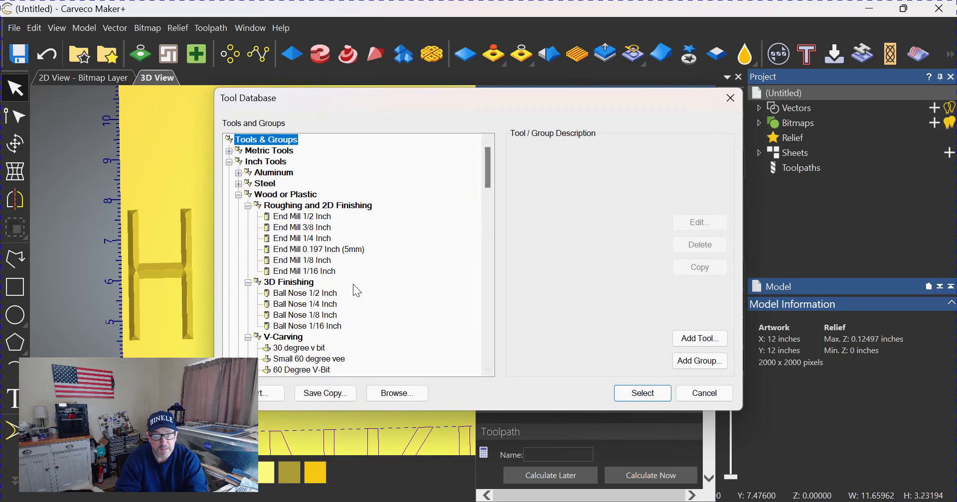
pyautogui.click(302, 261)
pyautogui.click(643, 393)
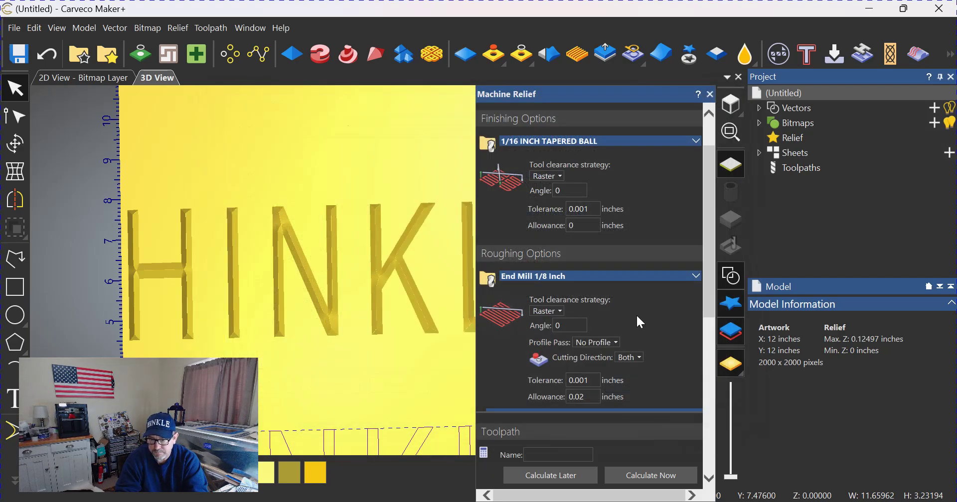
pyautogui.scroll(-8, 638, 319)
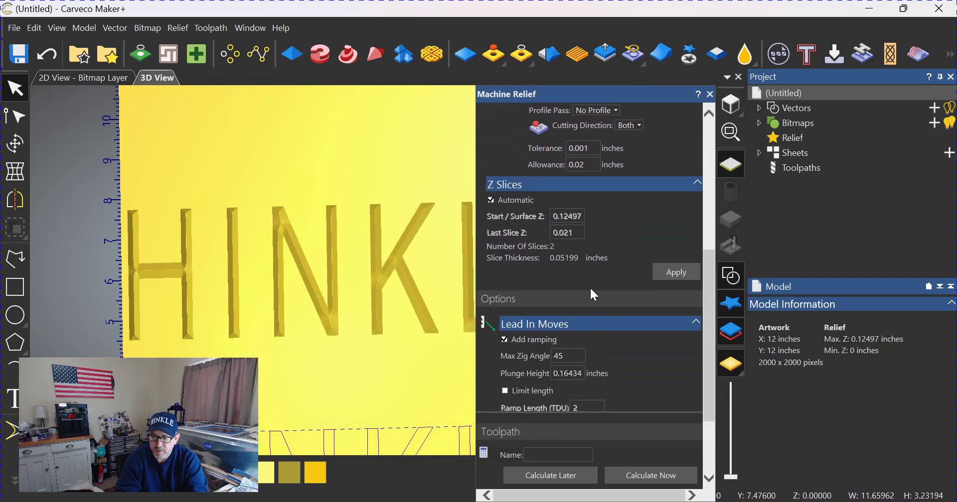
pyautogui.scroll(-3, 588, 293)
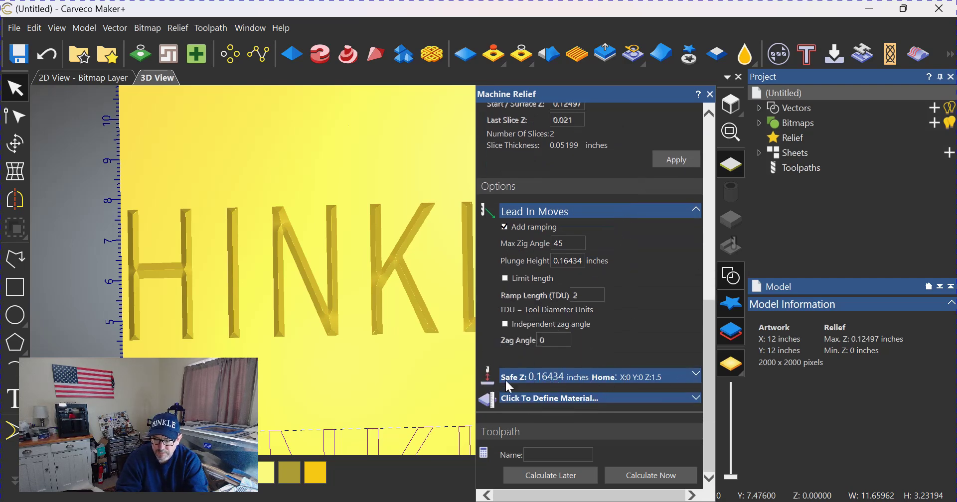
pyautogui.click(693, 382)
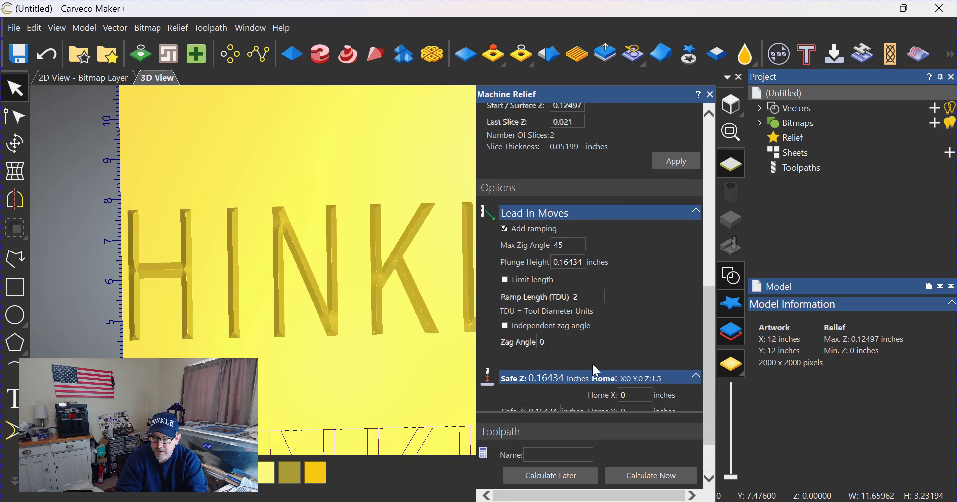
# Step: Set the Safe Z height to 0.1 inches
pyautogui.scroll(-3, 591, 371)
pyautogui.doubleClick(527, 346)
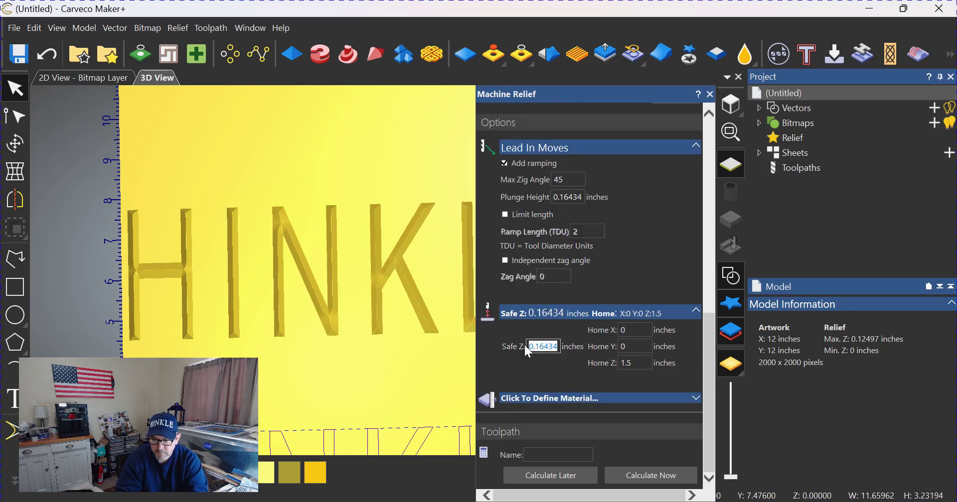
pyautogui.write('.1')
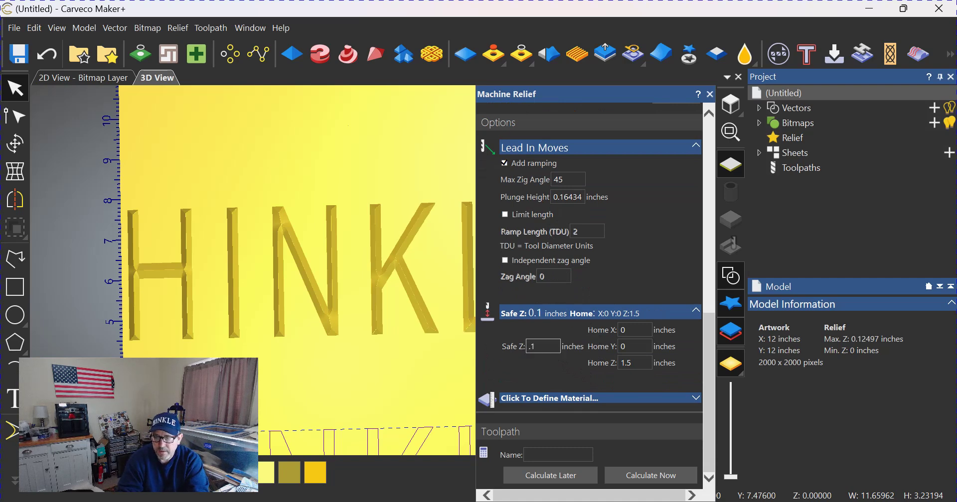
# Step: Set material thickness to 0.75 inches and calculate the Machine Relief toolpath
pyautogui.click(671, 398)
pyautogui.moveTo(688, 255); pyautogui.dragTo(637, 256)
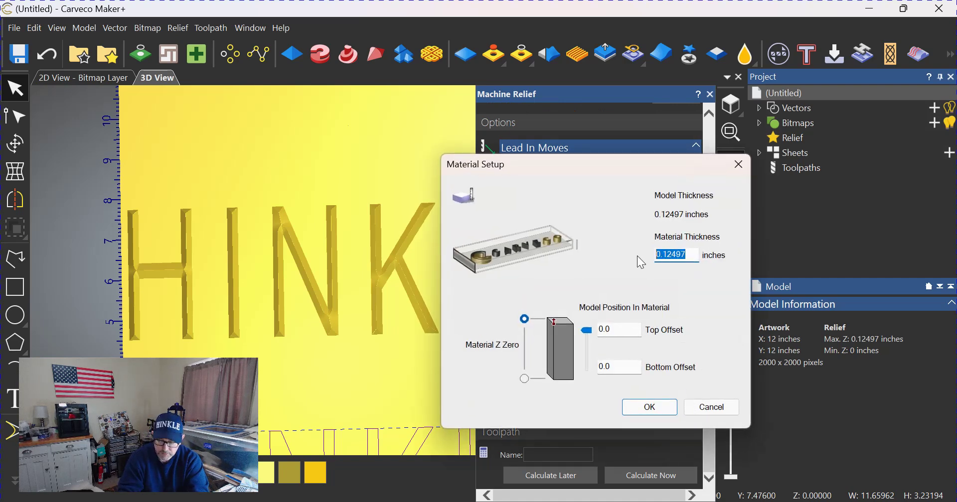
pyautogui.write('.75')
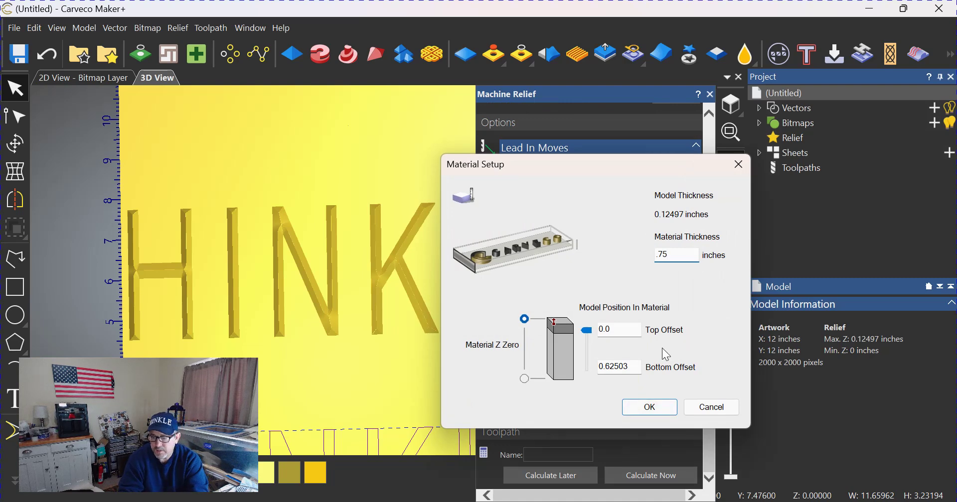
pyautogui.click(651, 408)
pyautogui.click(654, 477)
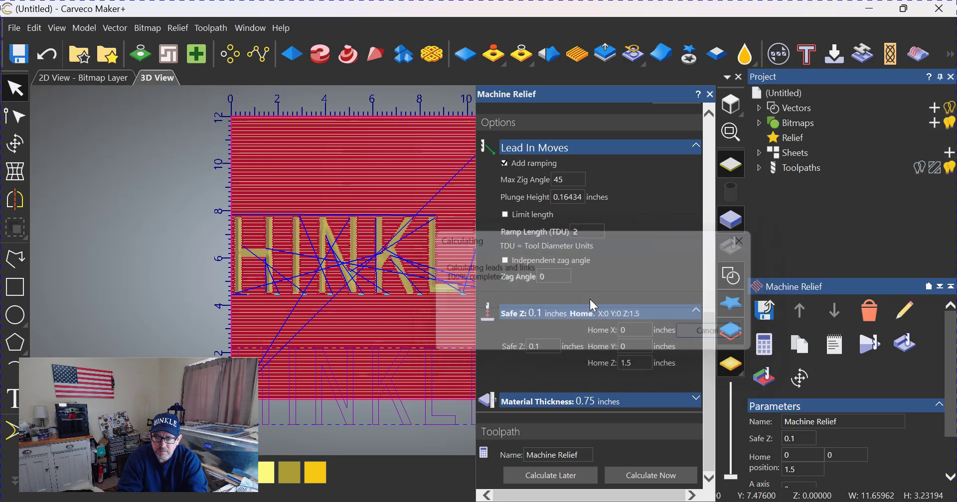
pyautogui.click(710, 94)
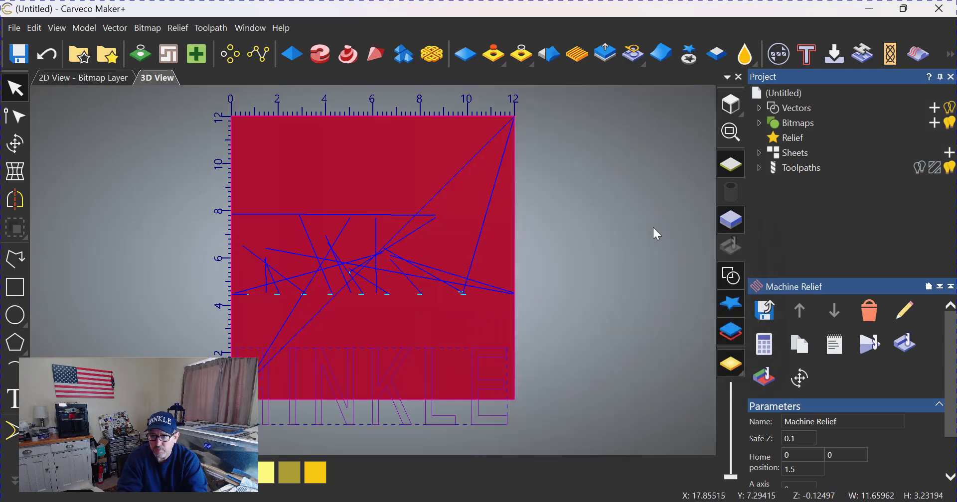
# Step: Simulate all toolpaths on the block and orbit around the carved HINKLE result
pyautogui.rightClick(792, 169)
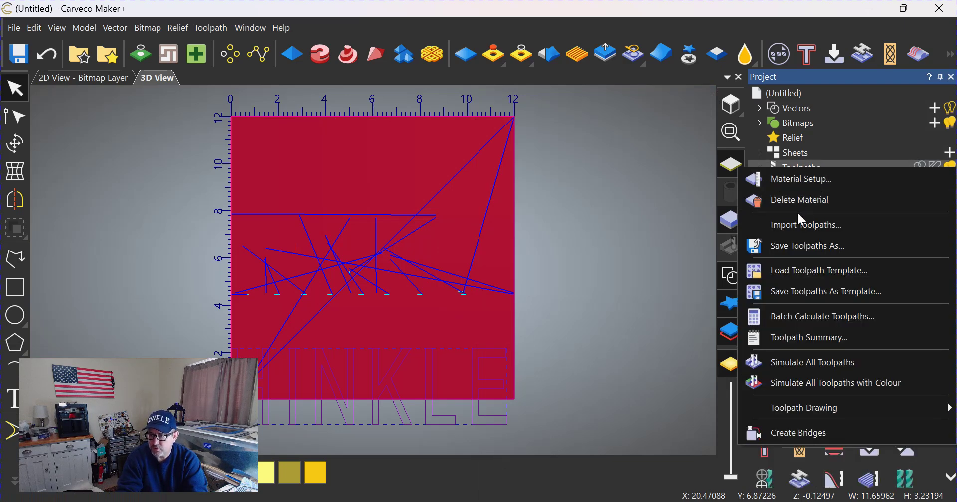
pyautogui.click(803, 362)
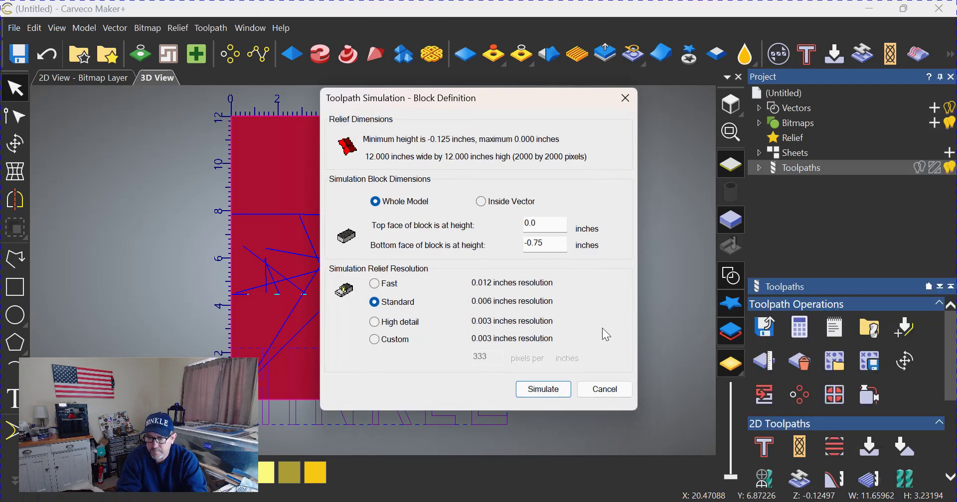
pyautogui.click(546, 391)
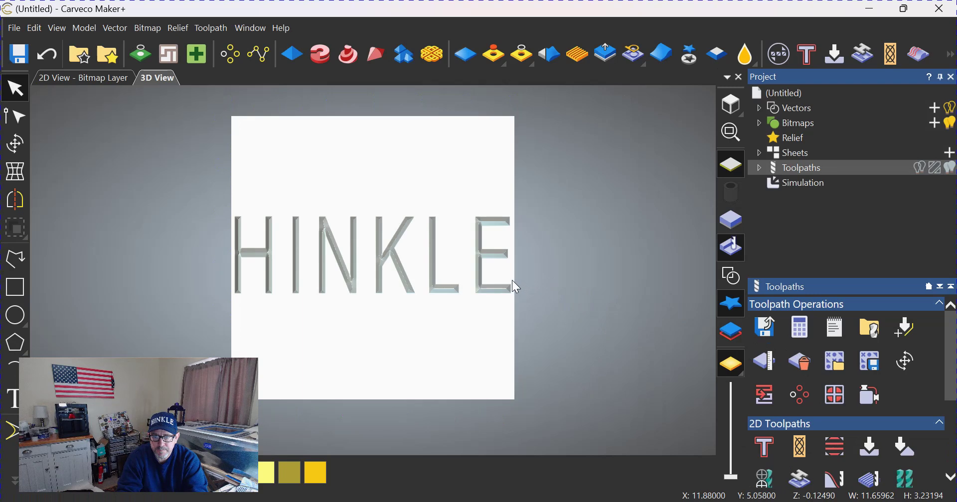
pyautogui.moveTo(586, 256); pyautogui.dragTo(402, 262)
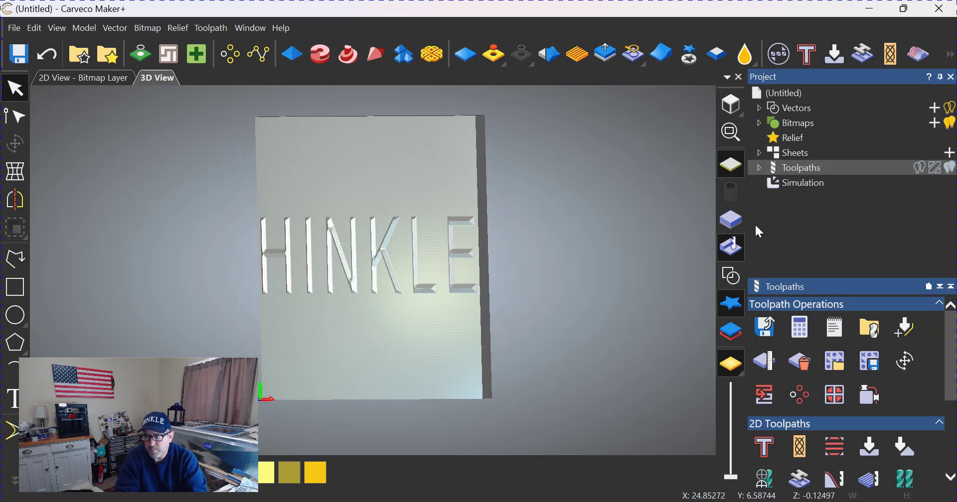
pyautogui.click(796, 184)
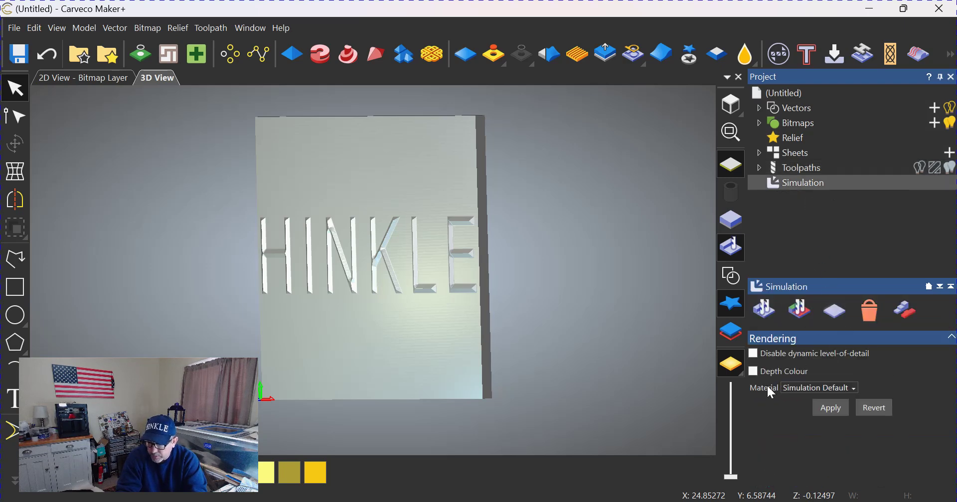
# Step: Apply Medium Oak (H) as the simulation material and orbit to inspect the oak panel
pyautogui.click(804, 388)
pyautogui.scroll(-4, 806, 444)
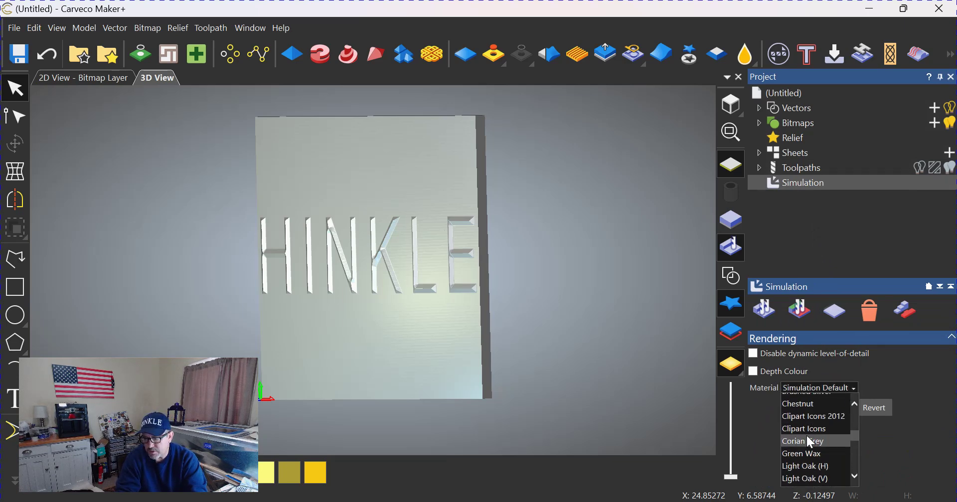
pyautogui.scroll(-3, 810, 443)
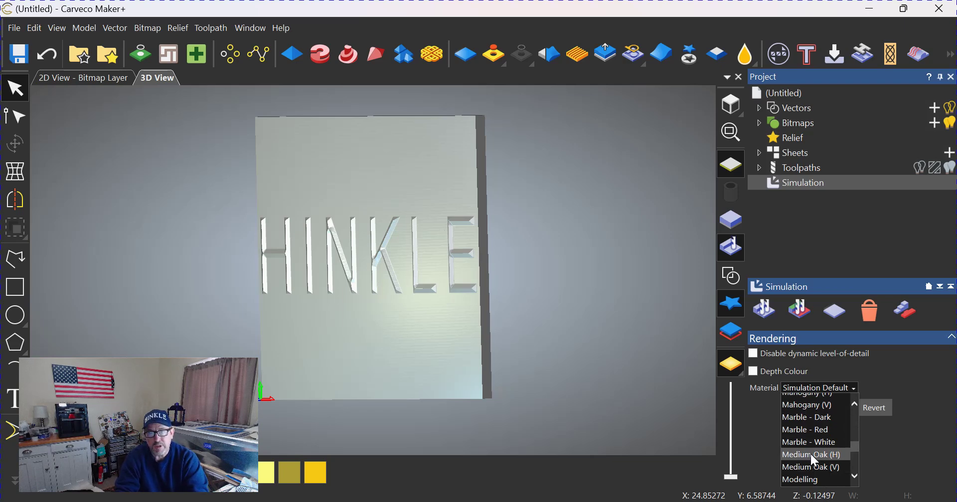
pyautogui.click(813, 456)
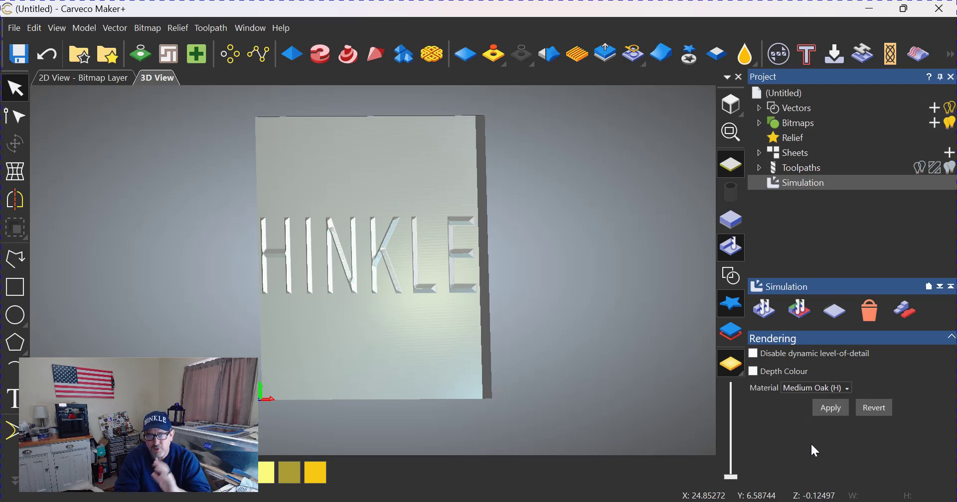
pyautogui.click(837, 408)
pyautogui.moveTo(478, 282); pyautogui.dragTo(565, 261)
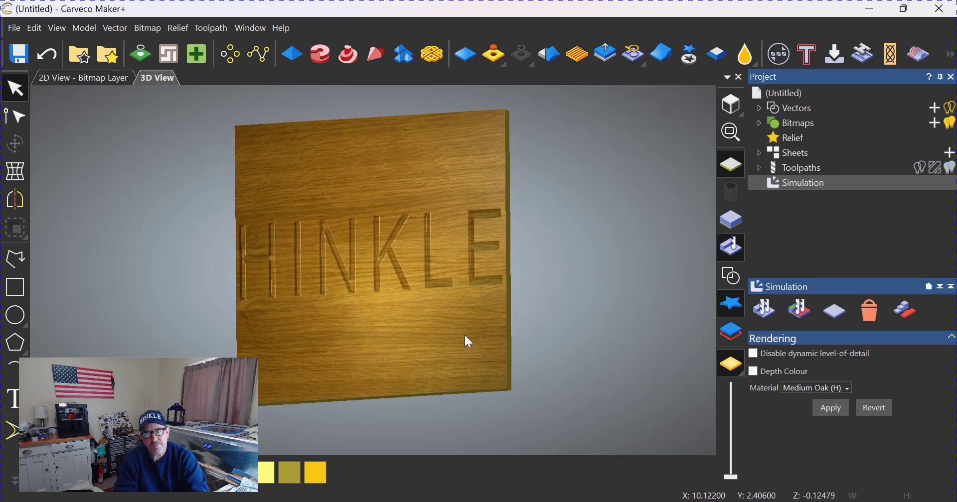